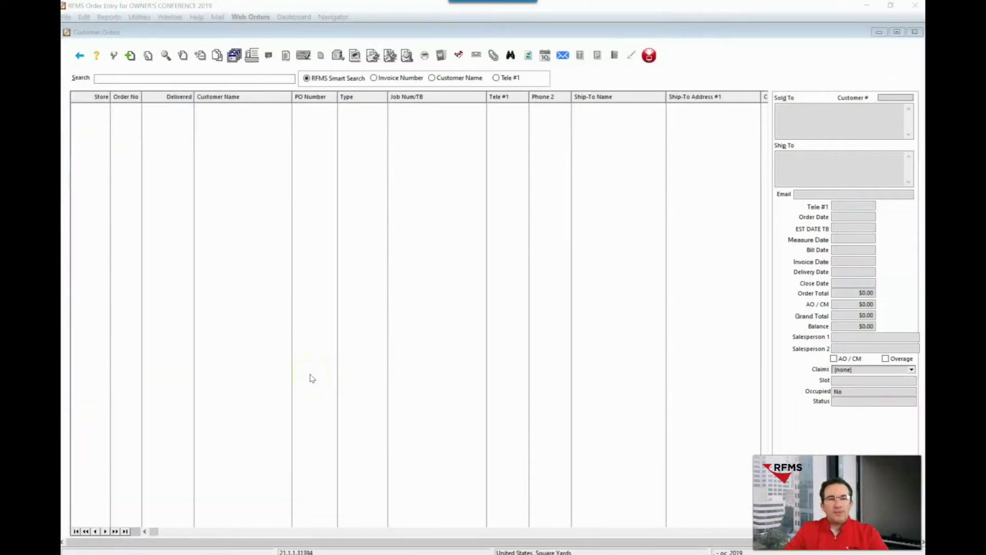
# - Open the Admin System Options browser from Utilities > System Options
pyautogui.click(143, 18)
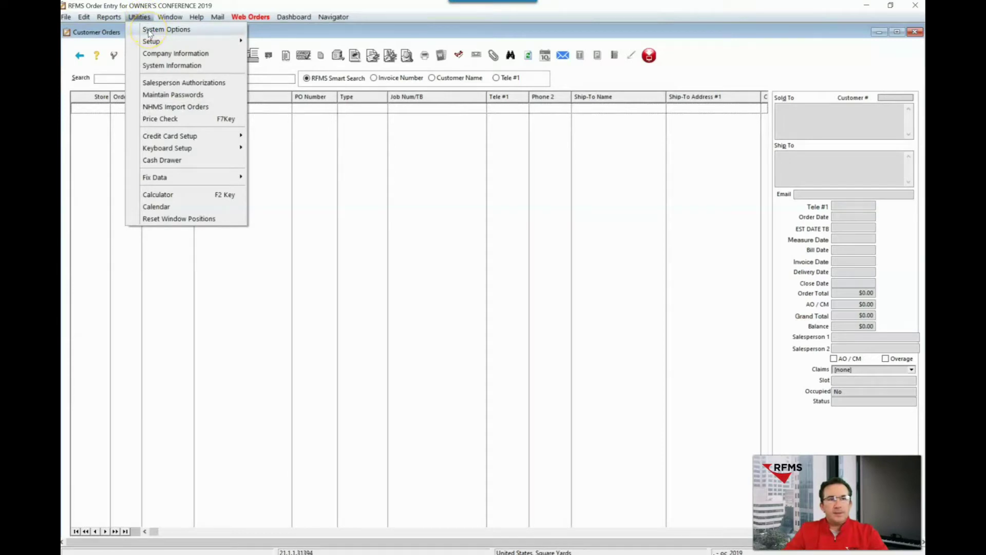
pyautogui.click(150, 30)
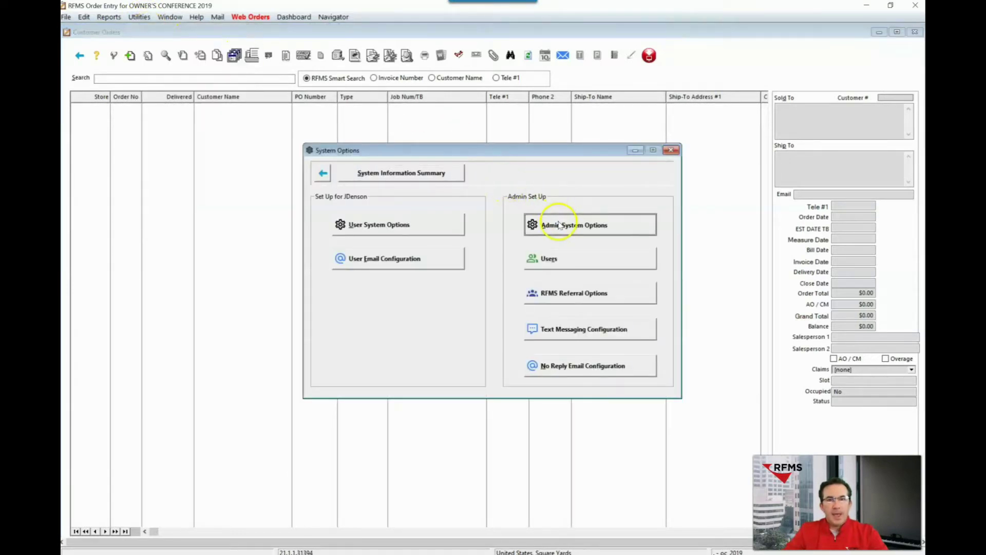
pyautogui.click(559, 225)
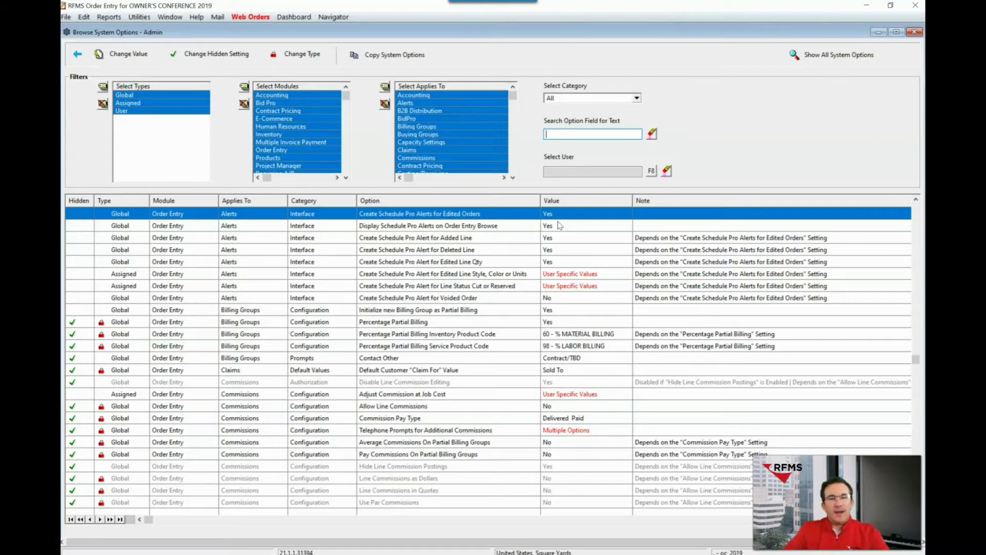
# - Filter the system options by the text 'prompt' and sort the matches by Module
pyautogui.click(566, 131)
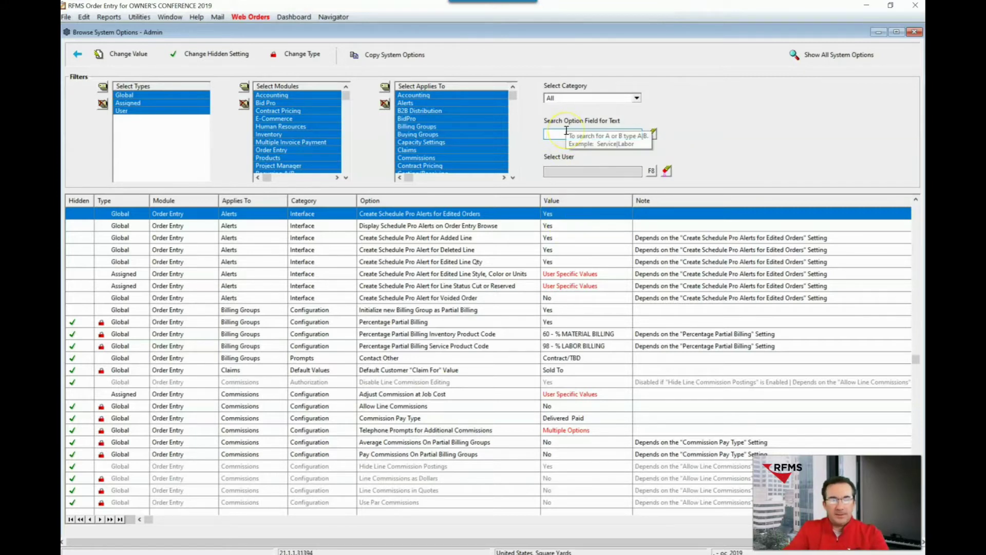
pyautogui.write('promp')
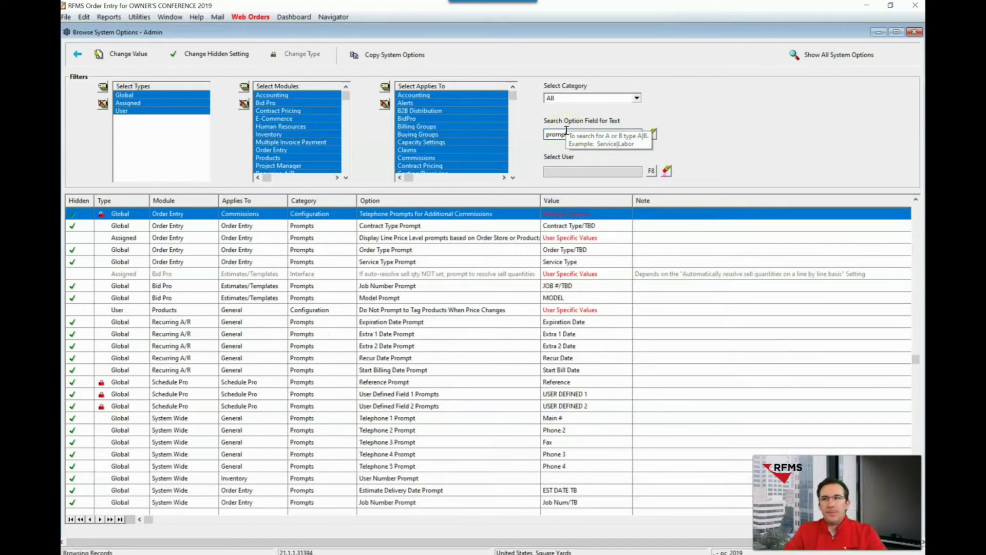
pyautogui.write('t')
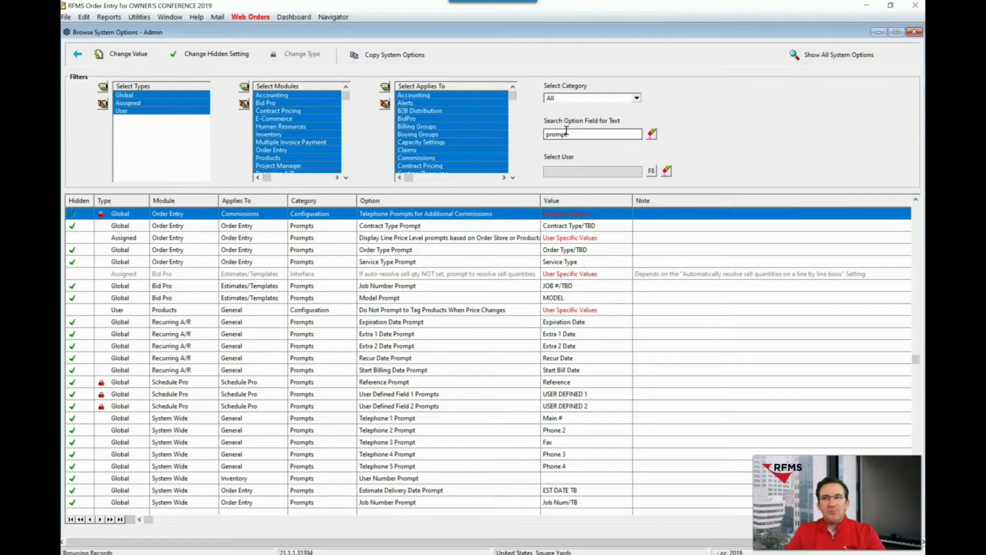
pyautogui.click(164, 205)
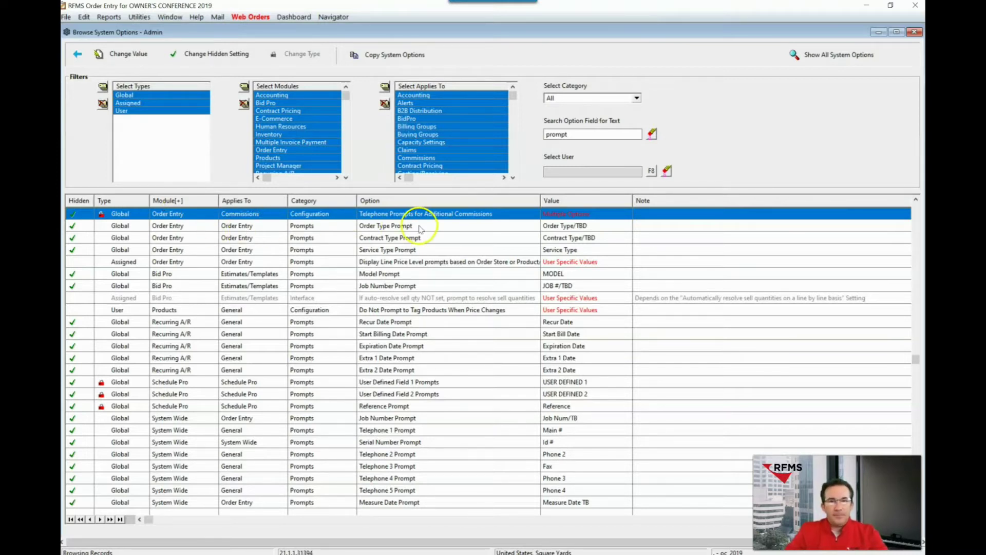
# - Set the Service Type Prompt's GLOBAL value to 'Installation Type' and confirm it
pyautogui.click(458, 251)
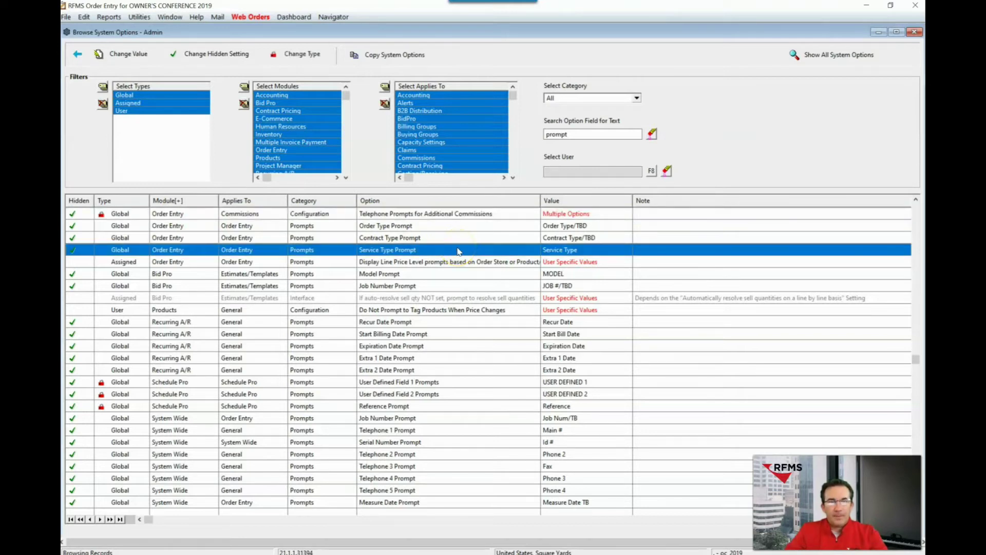
pyautogui.doubleClick(459, 250)
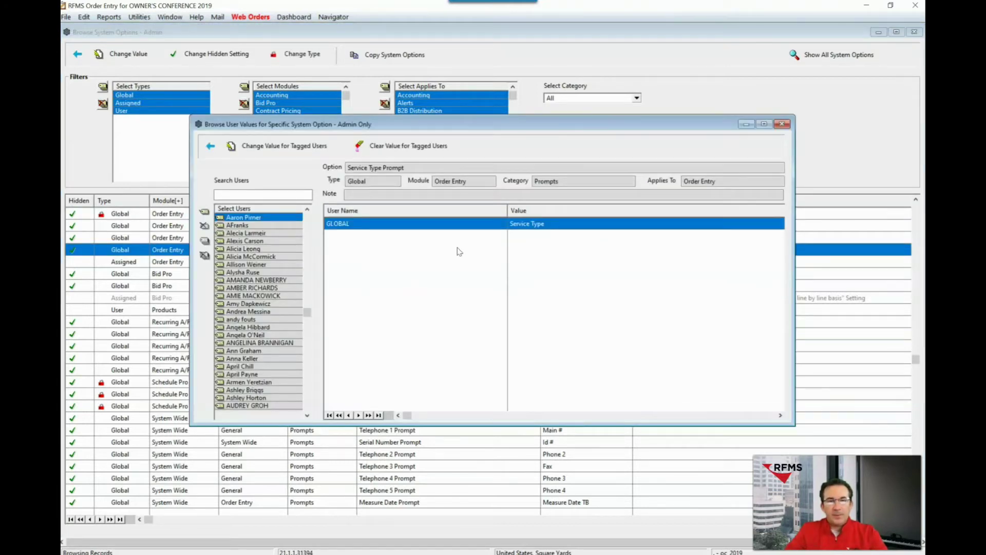
pyautogui.doubleClick(529, 226)
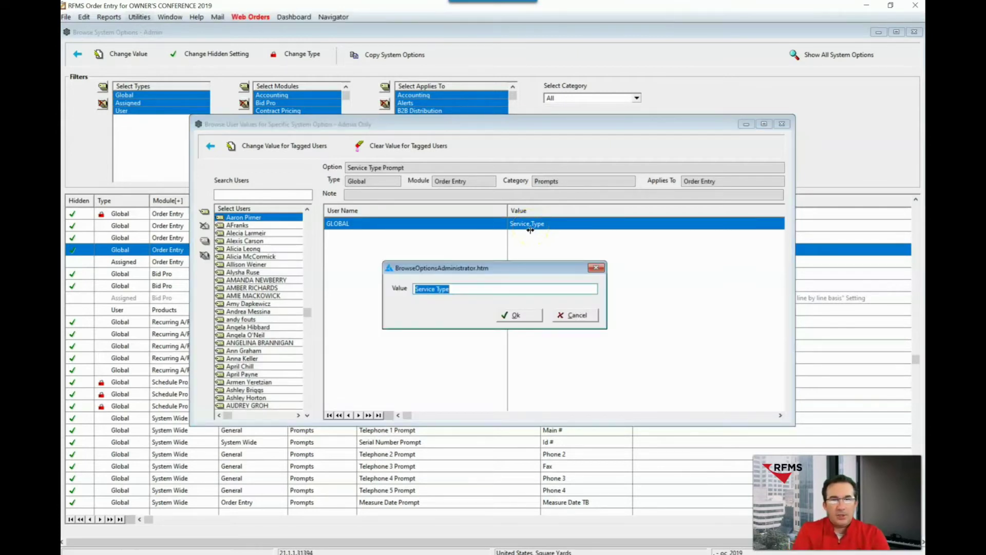
pyautogui.write('Installation Ty')
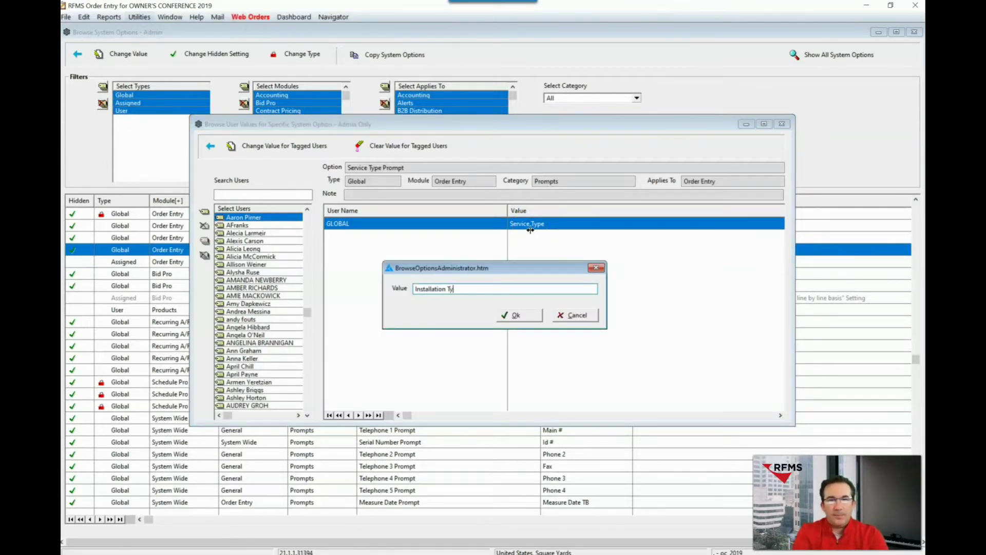
pyautogui.write('pe')
pyautogui.click(511, 315)
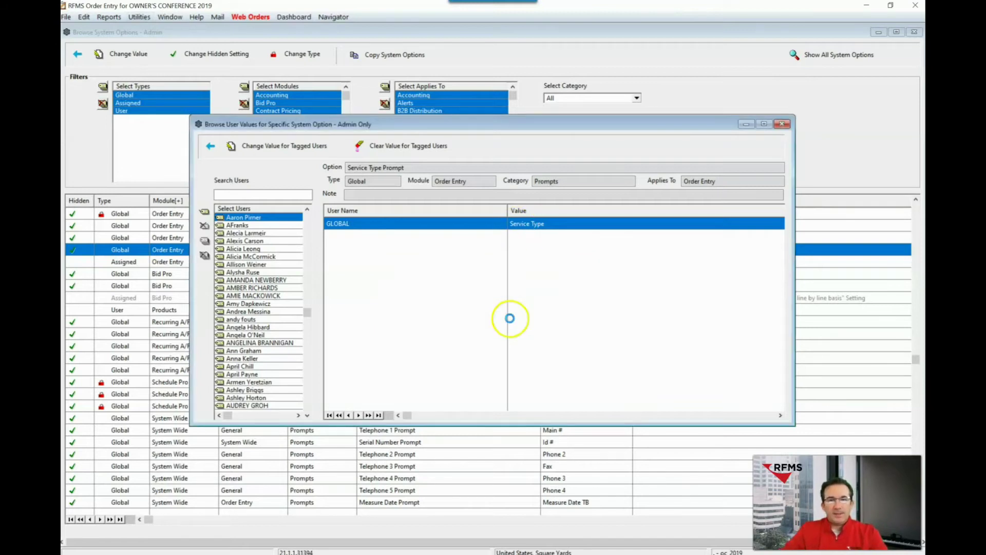
# - Change the Telephone 1 Prompt's GLOBAL value from 'Main #' to 'Main Phone'
pyautogui.click(210, 147)
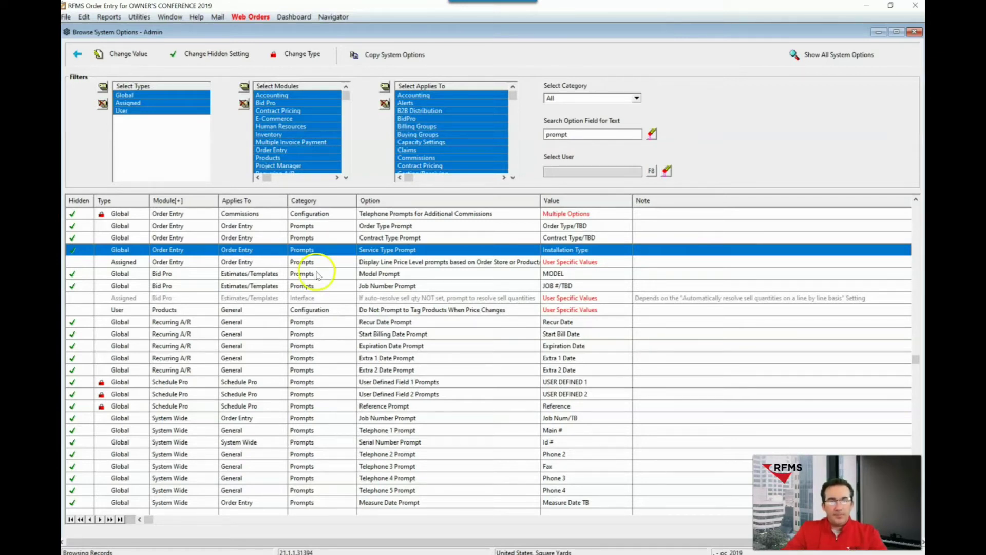
pyautogui.click(399, 431)
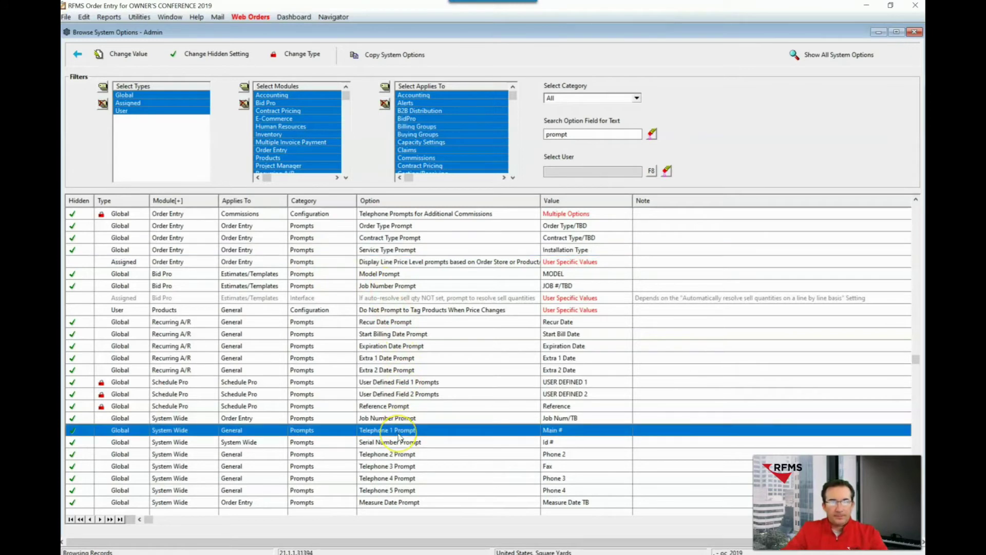
pyautogui.doubleClick(400, 435)
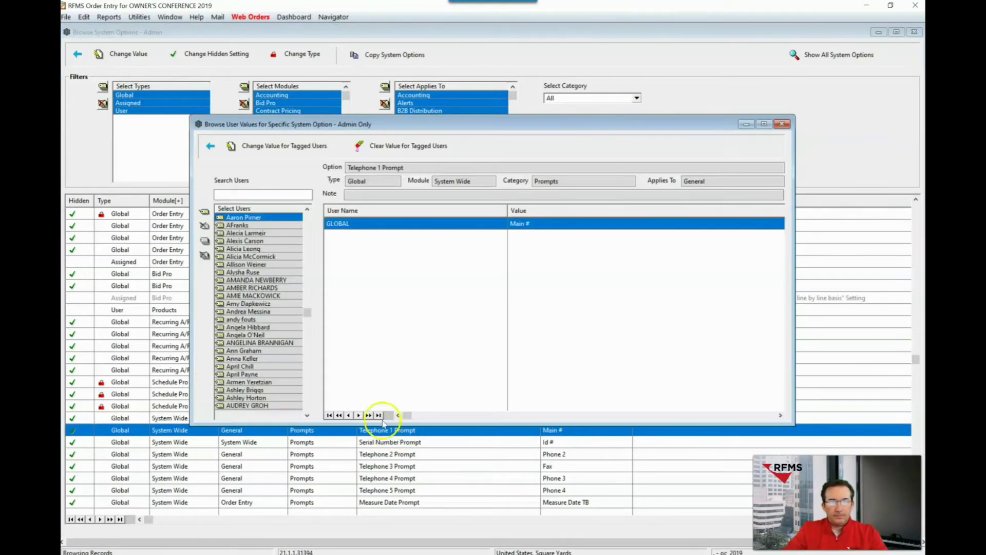
pyautogui.click(524, 227)
pyautogui.doubleClick(524, 226)
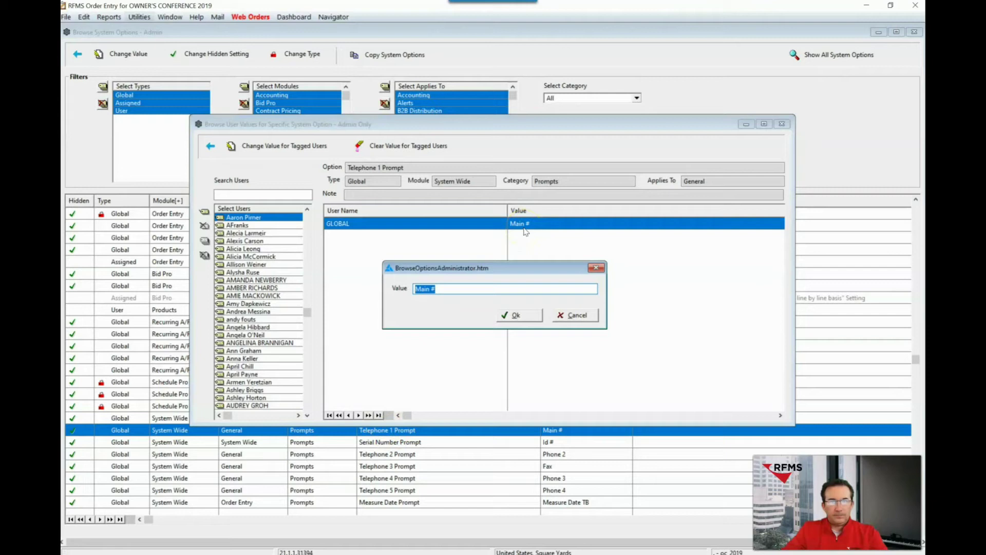
pyautogui.write('Main #')
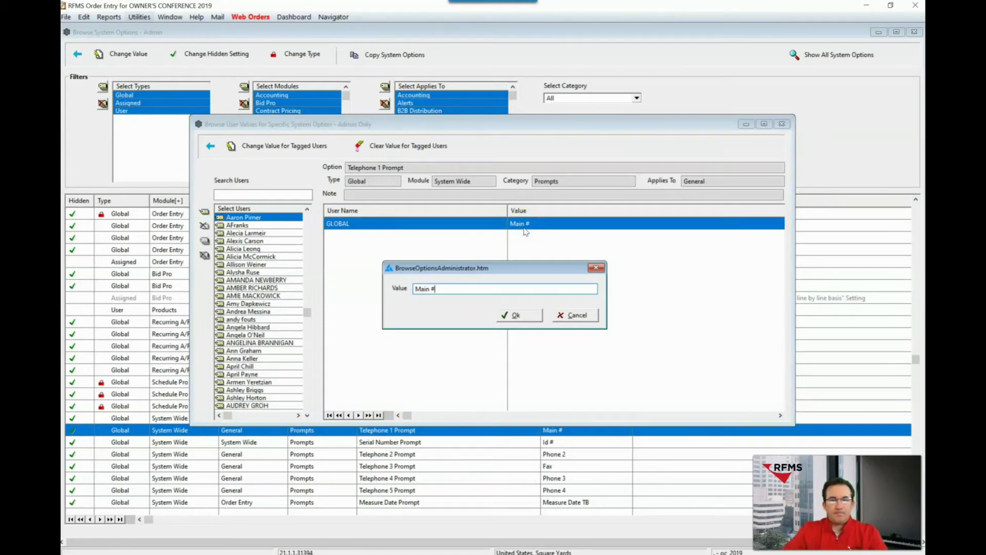
pyautogui.press('BackSpace')
pyautogui.write('Phone')
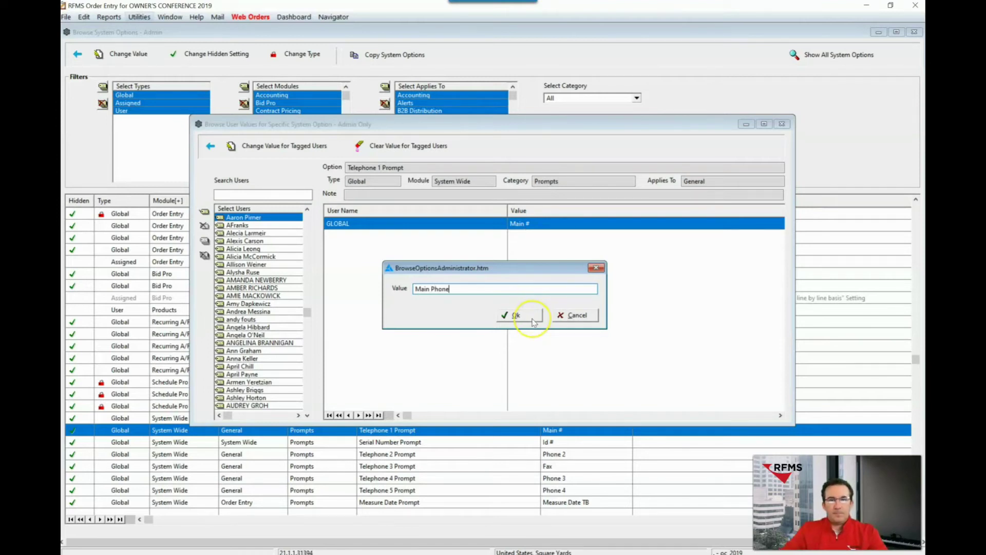
pyautogui.click(515, 315)
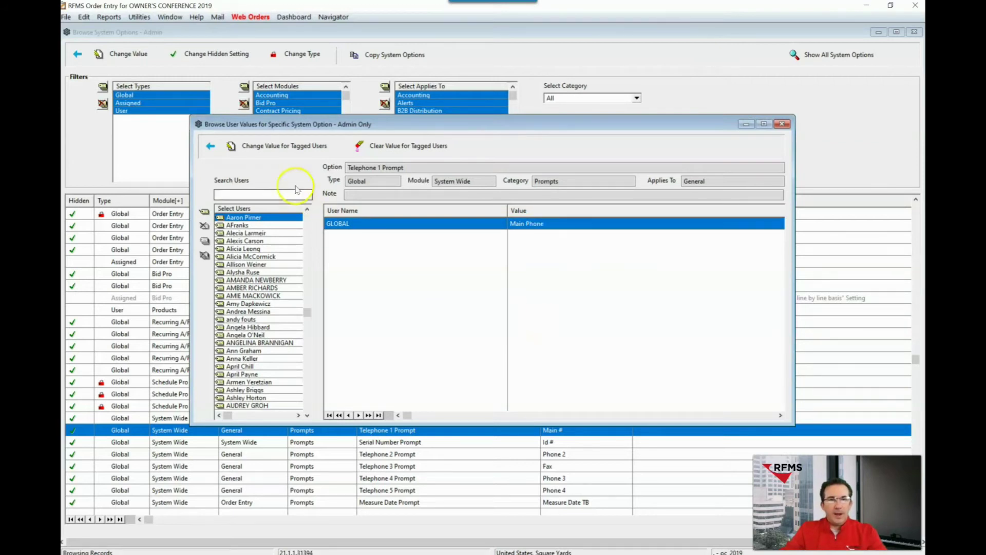
# - Close the system options windows, saving changes and acknowledging the restart warning
pyautogui.click(210, 146)
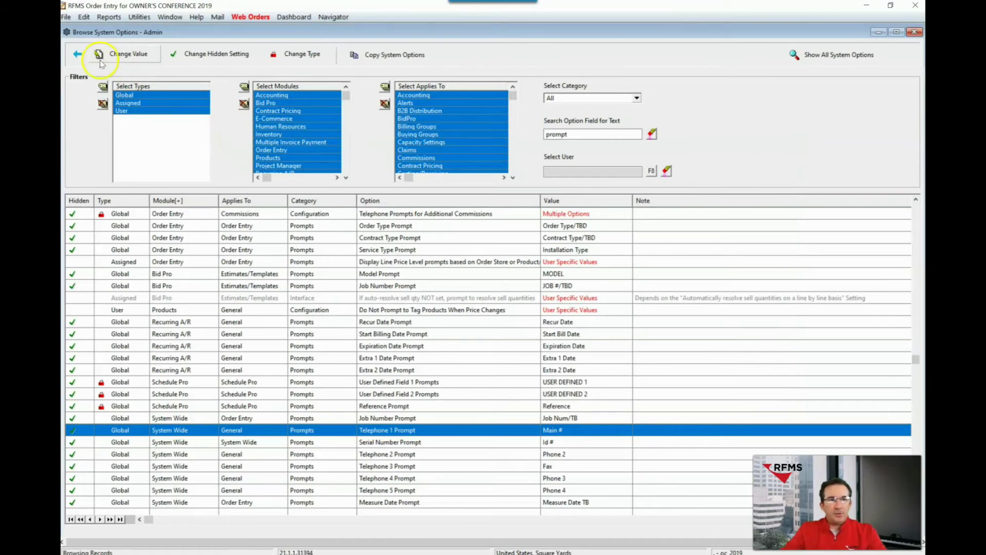
pyautogui.click(77, 55)
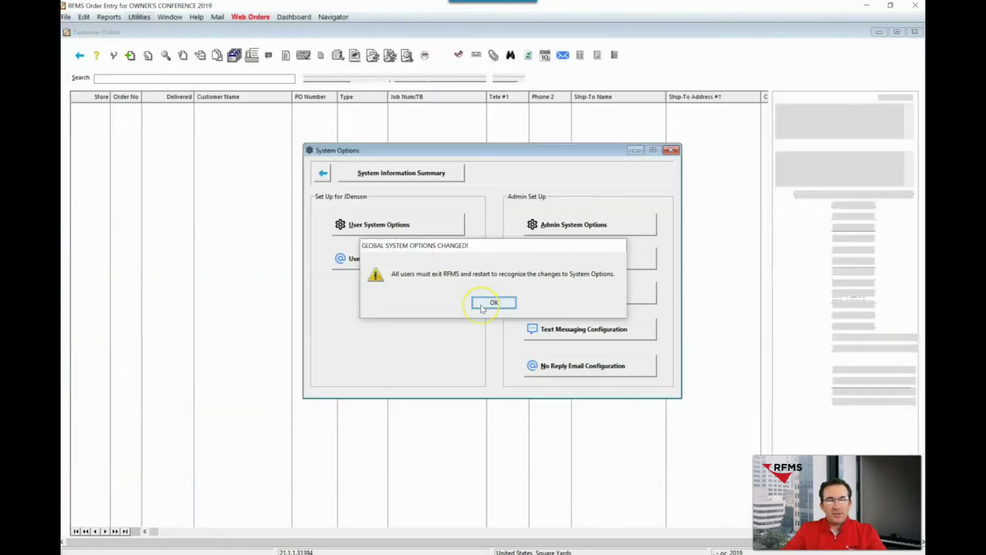
pyautogui.click(493, 302)
pyautogui.click(322, 172)
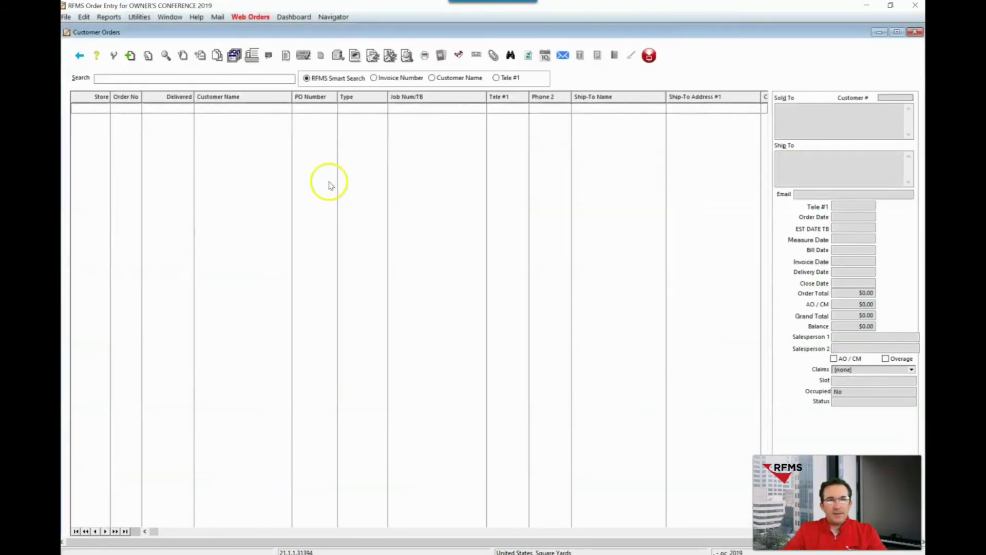
# - Exit Order Entry and reopen it from the RFMS Navigator
pyautogui.click(70, 18)
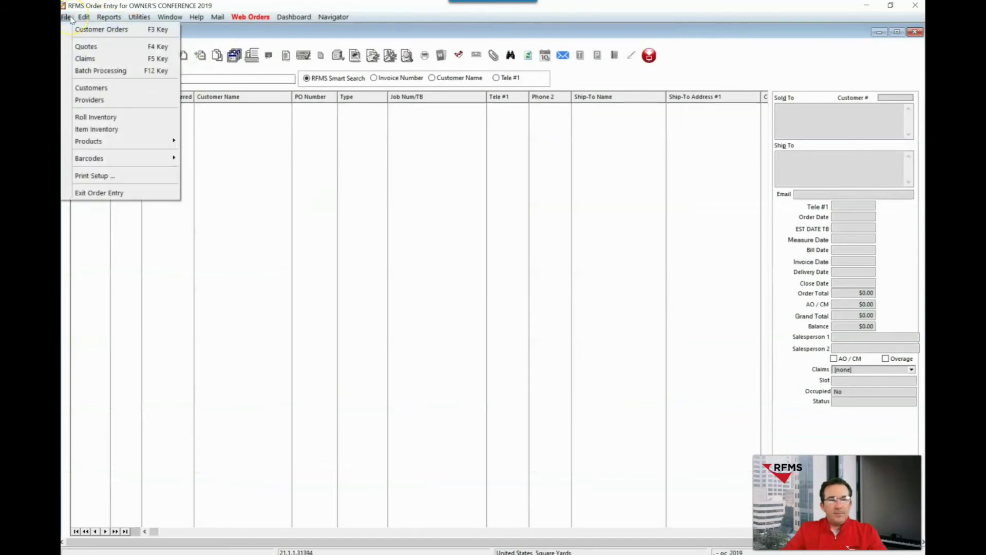
pyautogui.click(94, 193)
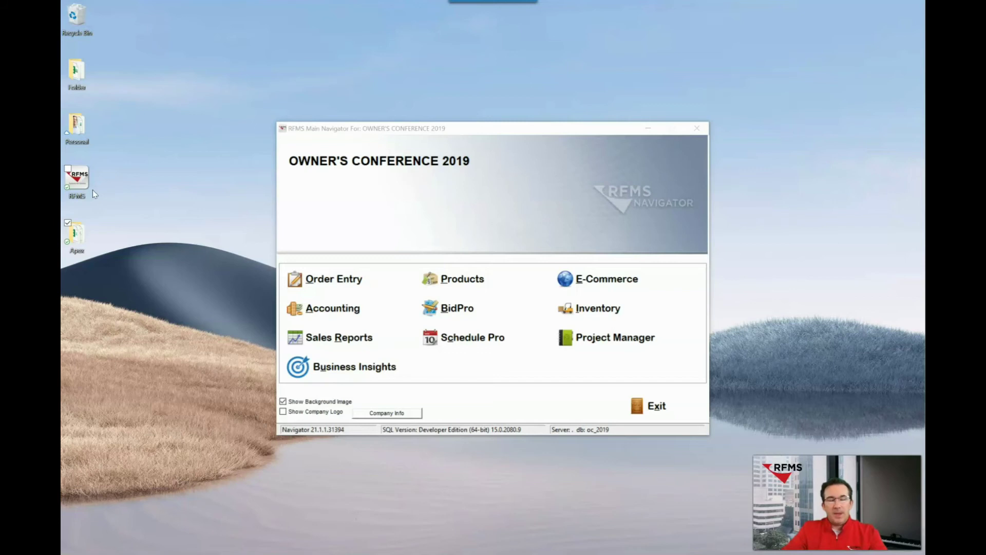
pyautogui.click(315, 268)
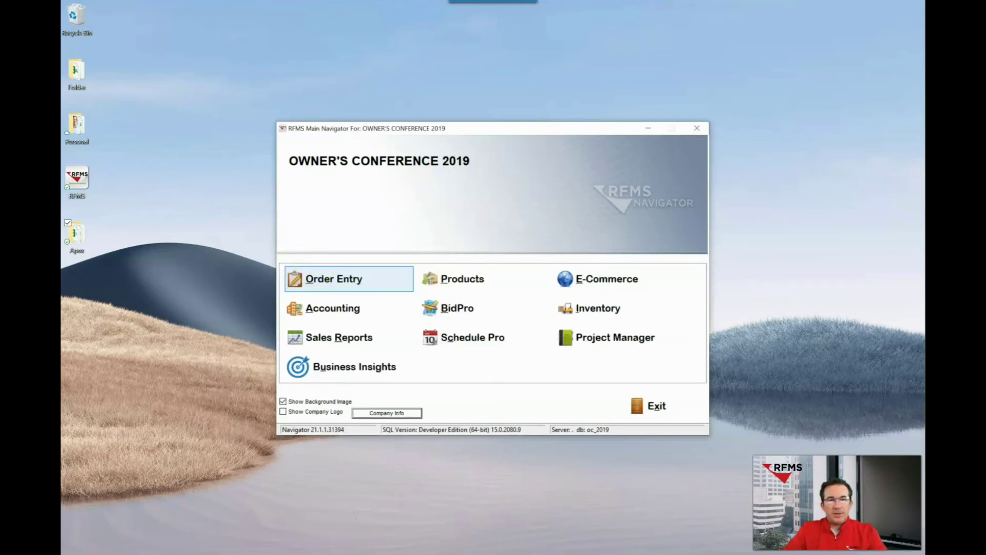
pyautogui.click(315, 270)
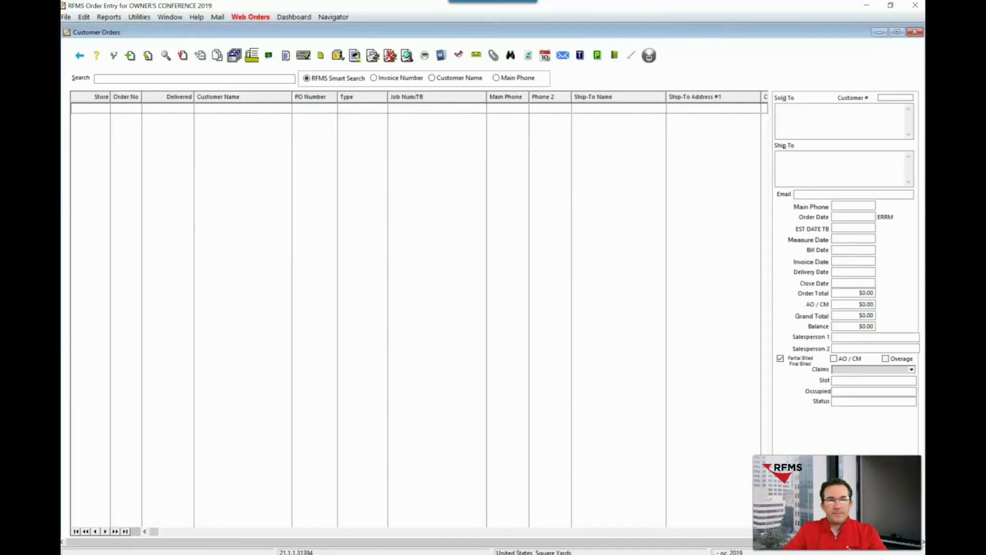
# - Start a new order and view its Additional Info tab showing Installation Type
pyautogui.click(131, 56)
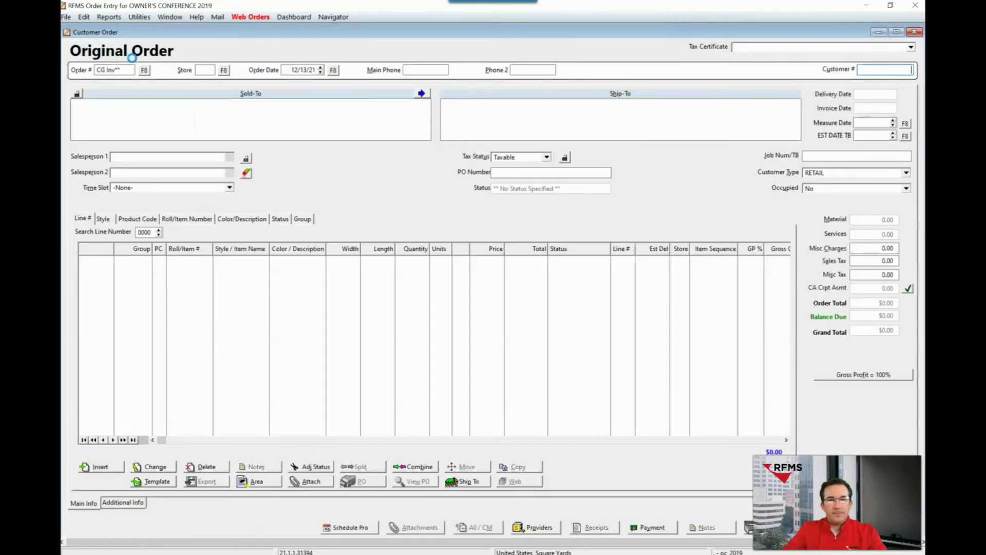
pyautogui.click(407, 70)
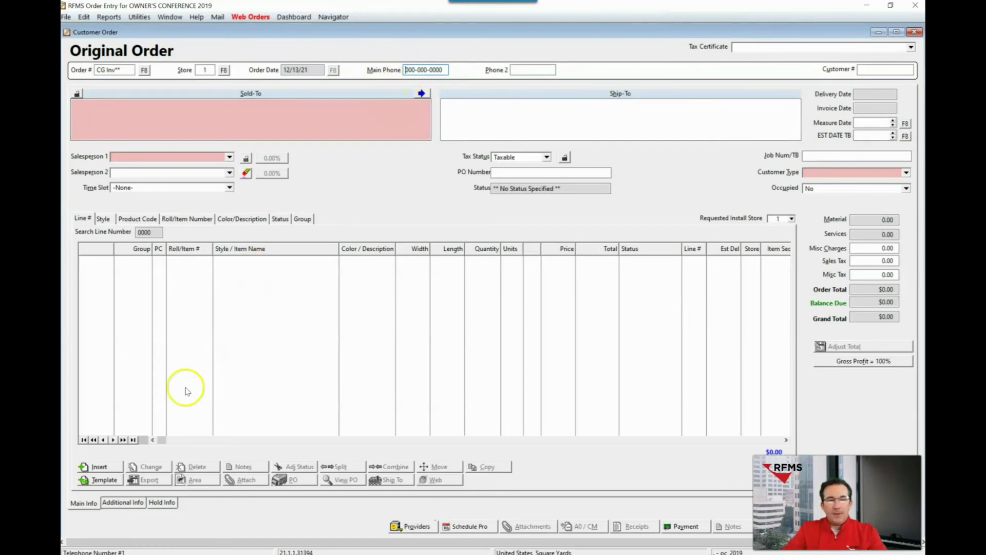
pyautogui.click(122, 507)
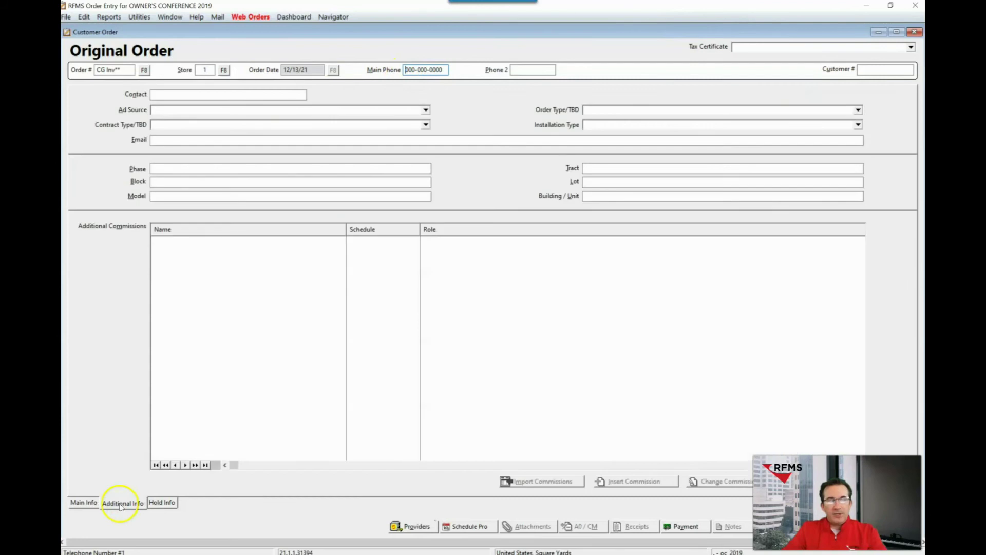